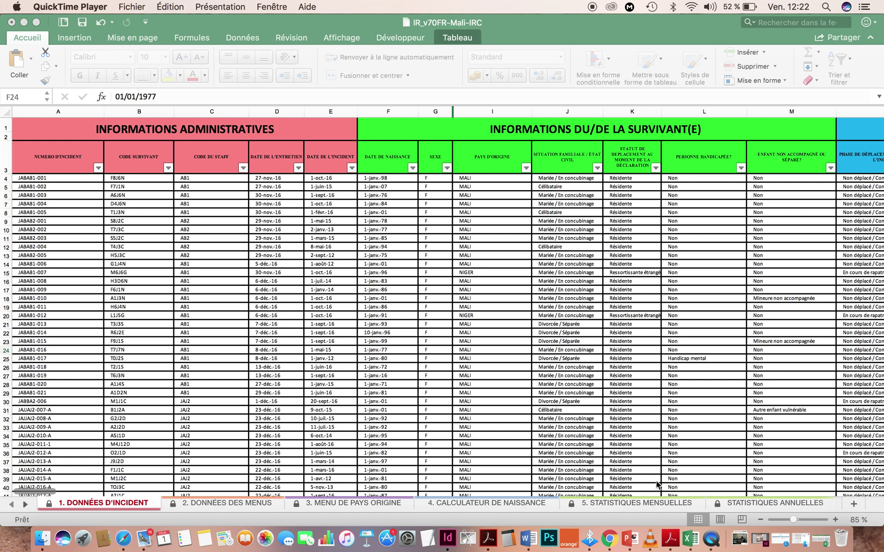
- View the 5. STATISTIQUES MENSUELLES report sheet and return to the start of the 1. DONNÉES D'INCIDENT table
left_click(634, 506)
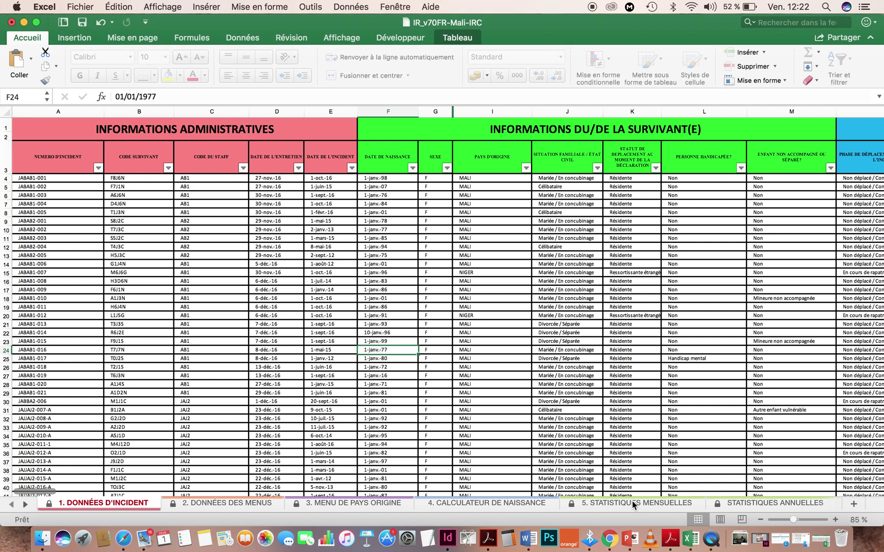
left_click(634, 504)
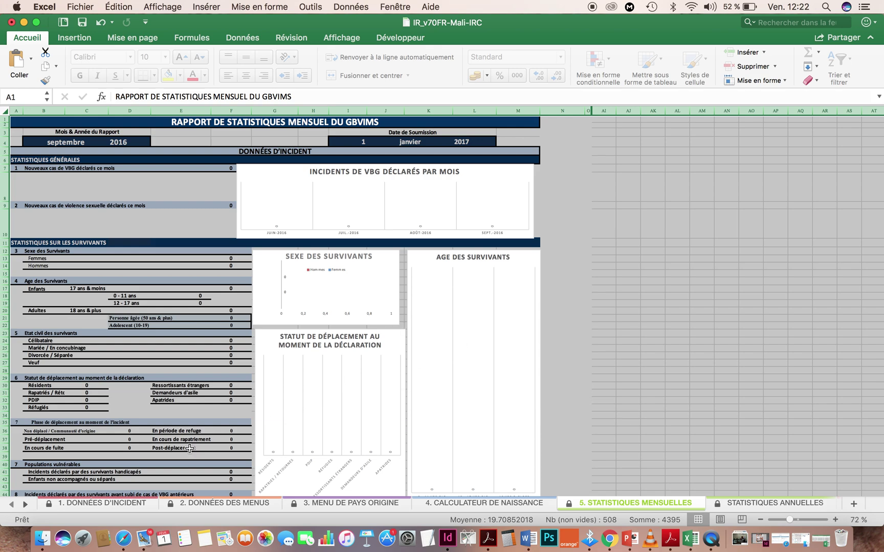
left_click(94, 504)
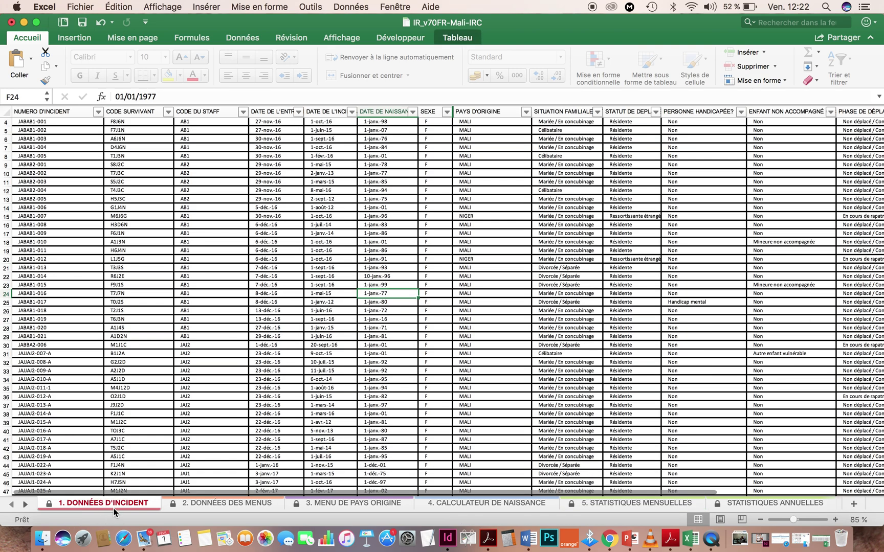
scroll(156, 221, "up", 2)
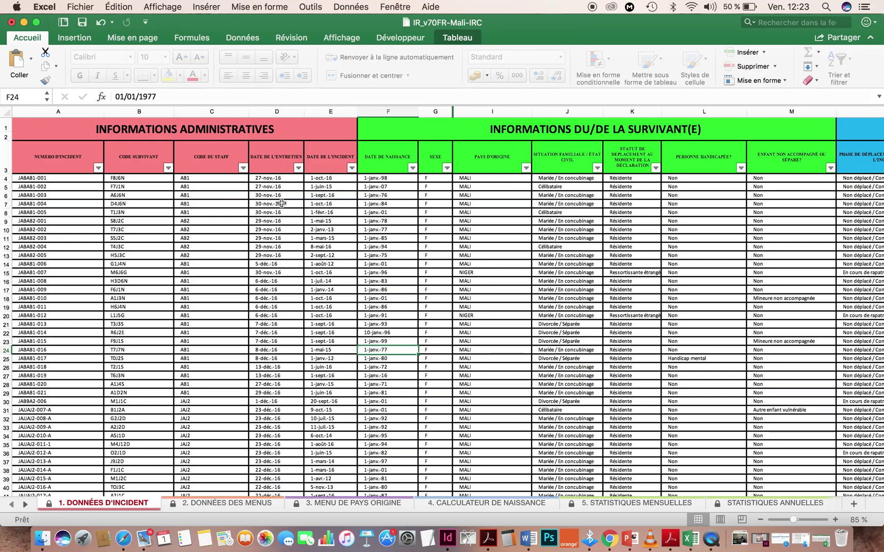
- Locate the first January 2018 interview date and select row 74 from the incident number through the consent column
scroll(282, 203, "down", 15)
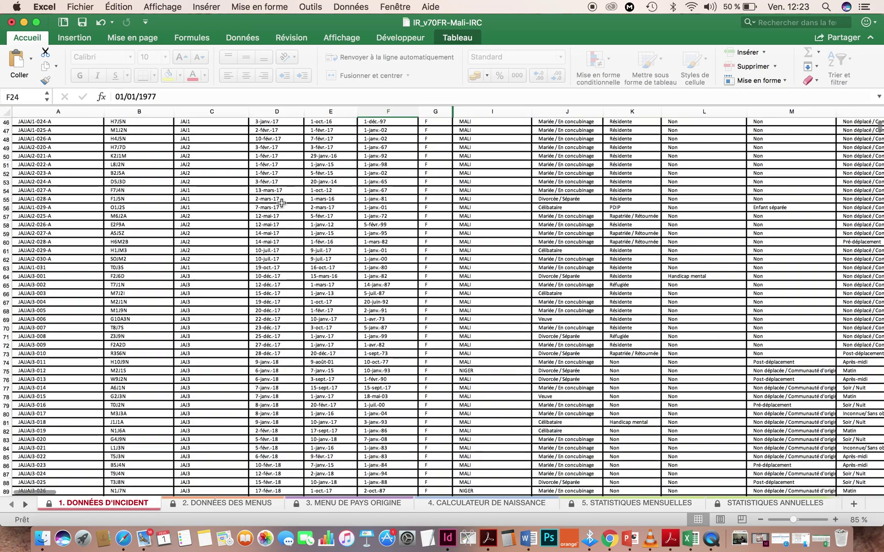
scroll(282, 203, "down", 3)
scroll(282, 203, "down", 6)
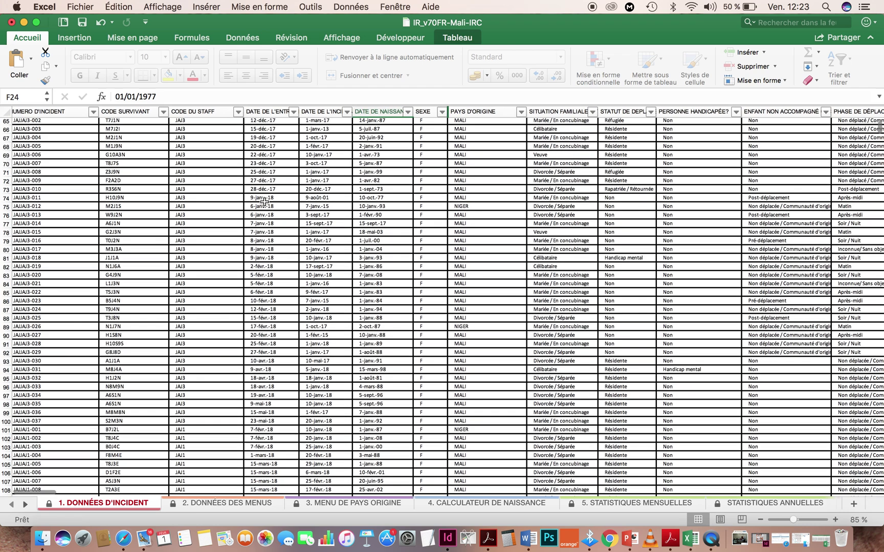
left_click(264, 201)
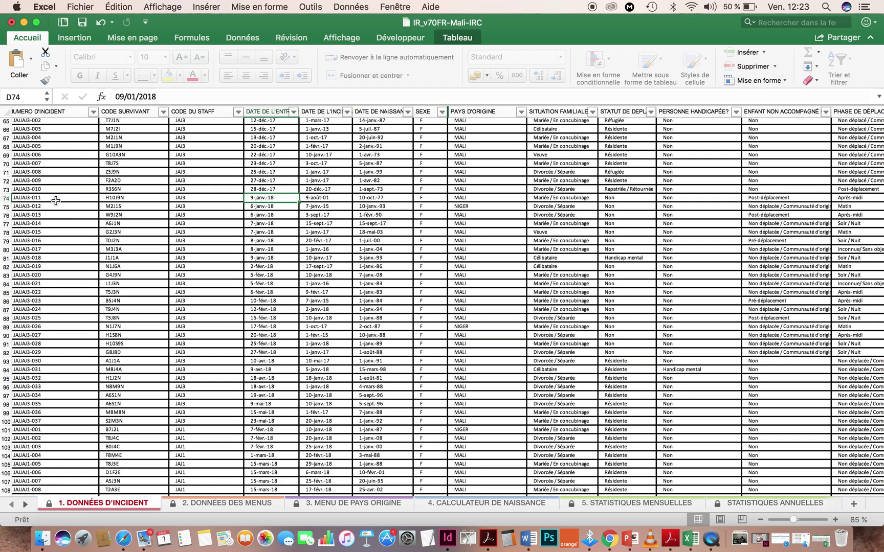
left_click(33, 200)
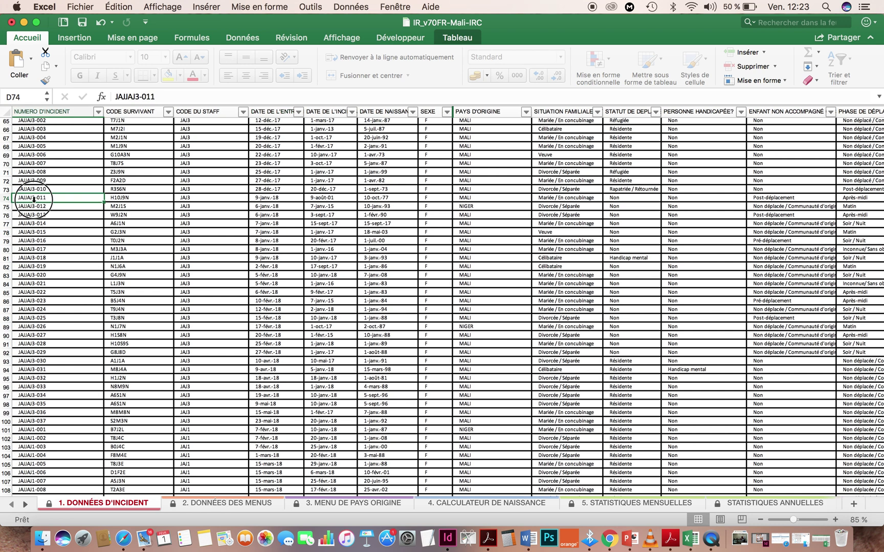
left_click_drag(37, 198, 409, 198)
- Examine the headings of the consent column and the COLONNES CALCULÉES section, returning to row 74
scroll(376, 122, "up", 5)
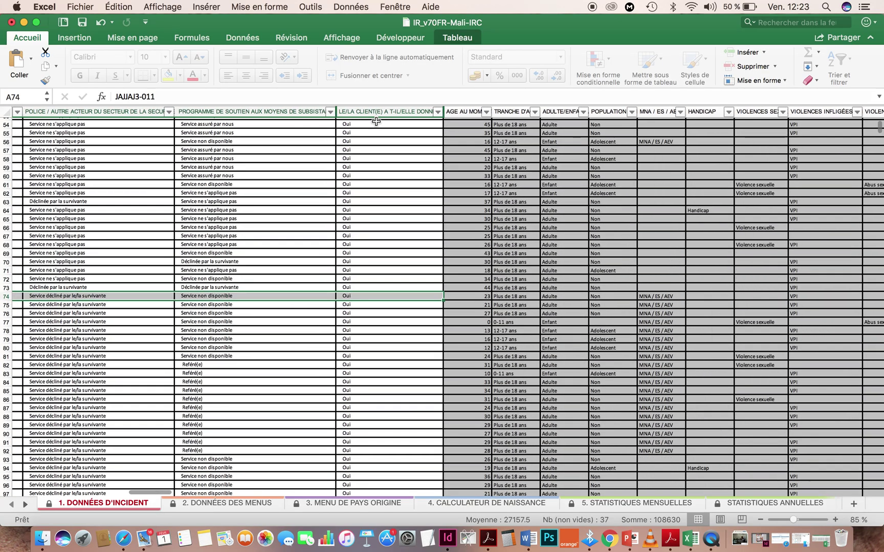
scroll(379, 124, "up", 15)
scroll(379, 124, "left", 2)
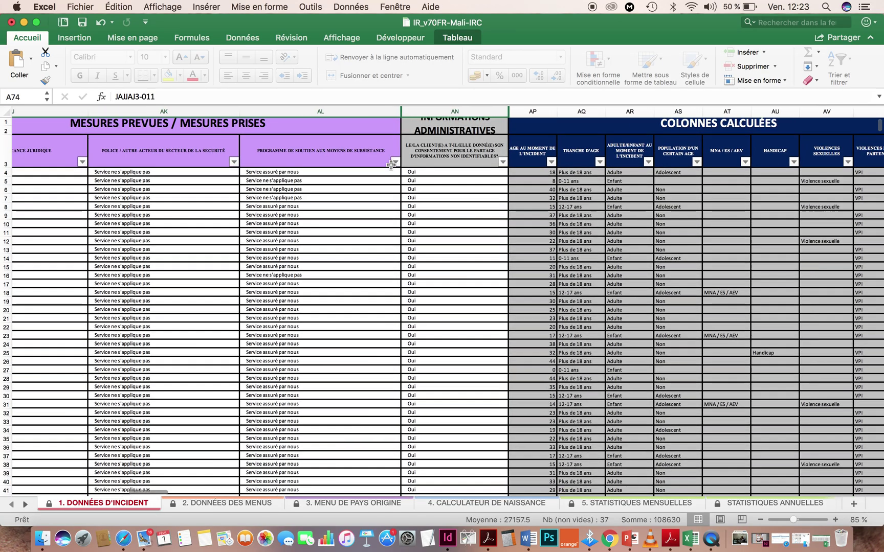
scroll(434, 153, "down", 7)
scroll(434, 152, "left", 1)
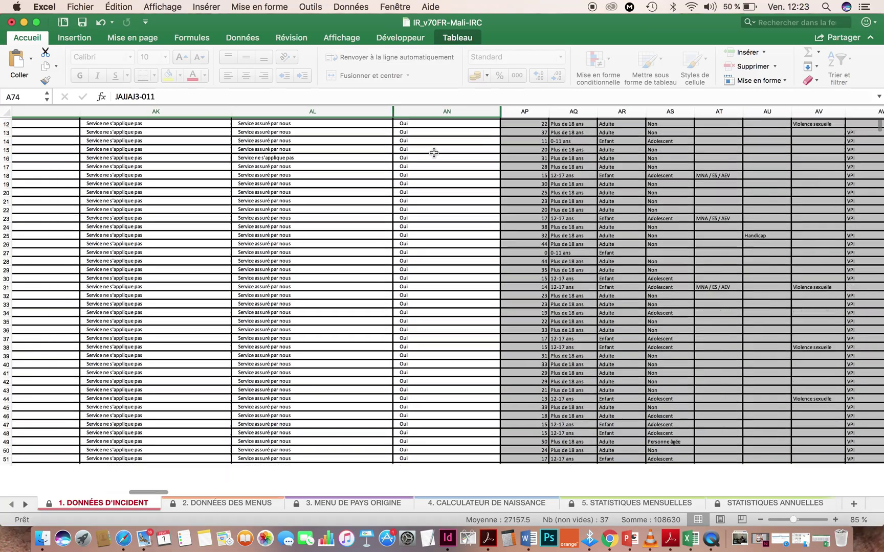
scroll(434, 153, "down", 12)
scroll(434, 152, "left", 1)
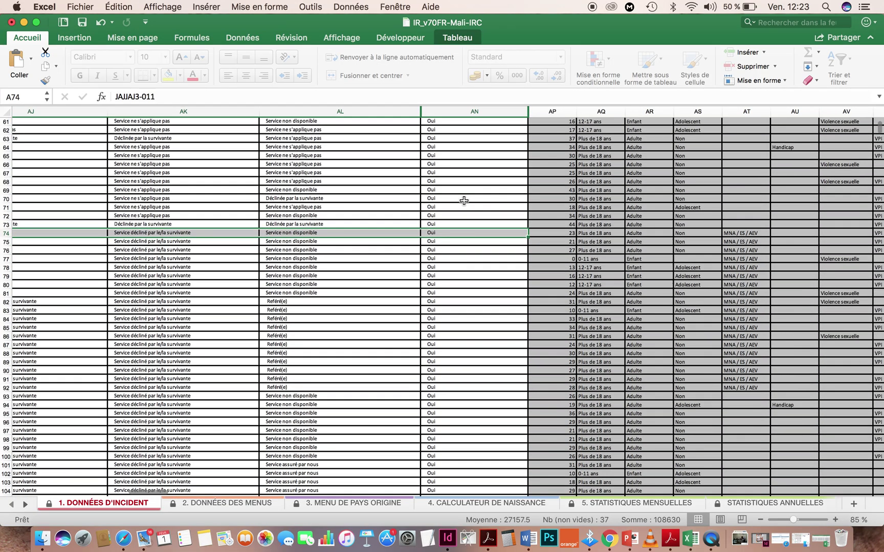
- Try to select row 74 backwards from its consent cell towards the incident number
left_click(492, 233)
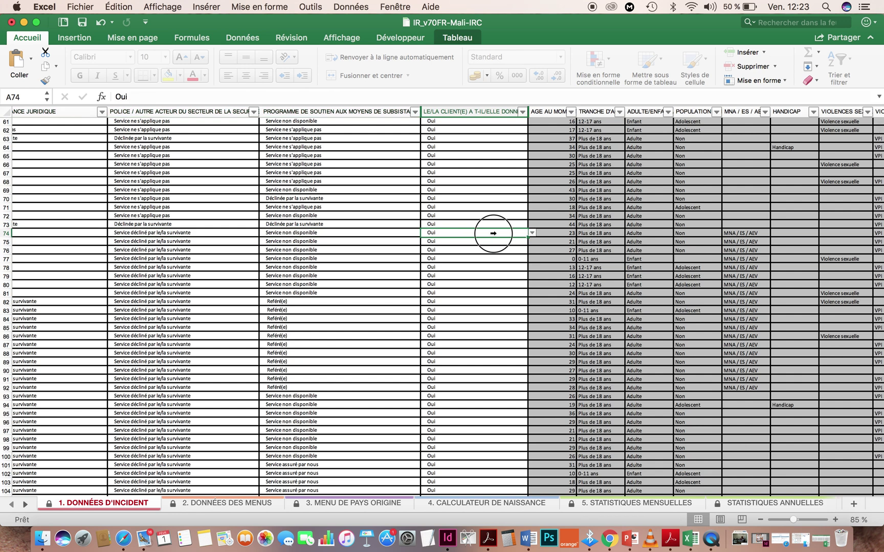
left_click_drag(509, 232, 216, 229)
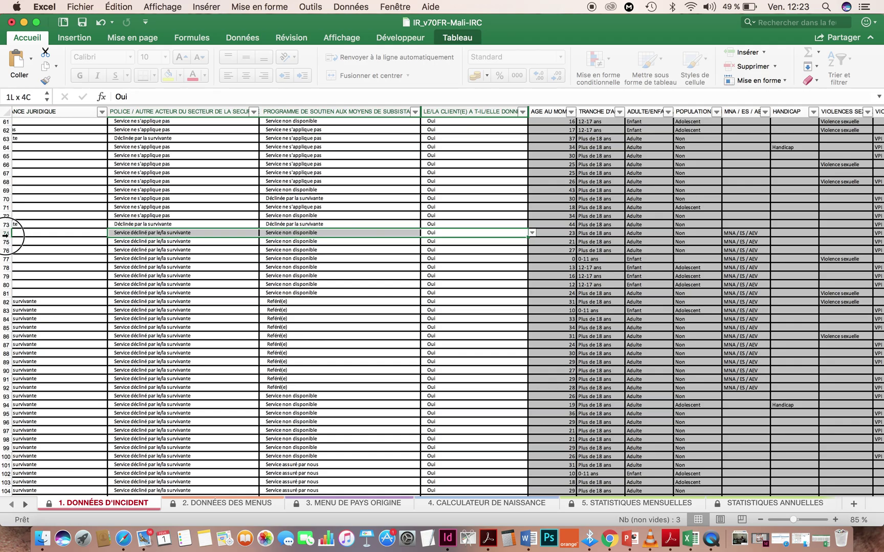
key("shift+Down")
key("shift+Up")
scroll(57, 237, "left", 20)
scroll(57, 236, "up", 2)
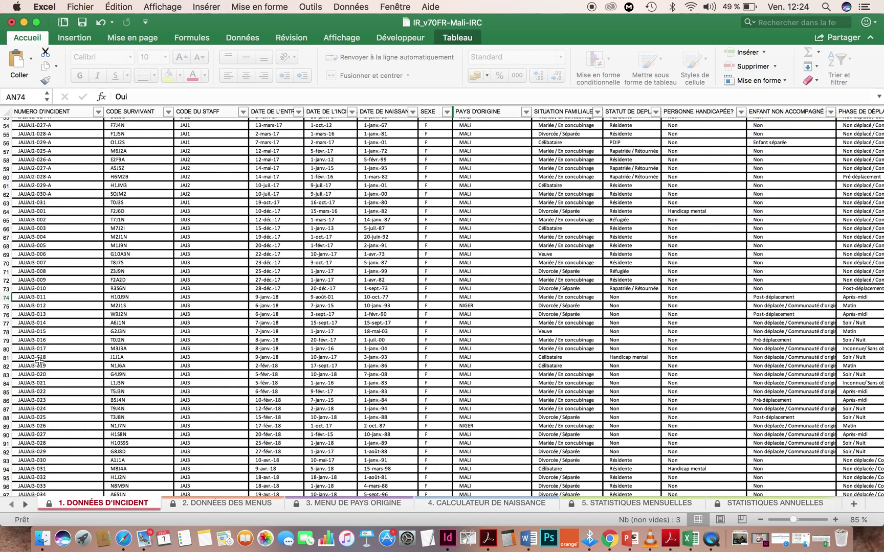
- Select table row 81 and examine how far it extends across the service, consent and calculated columns
left_click(22, 358)
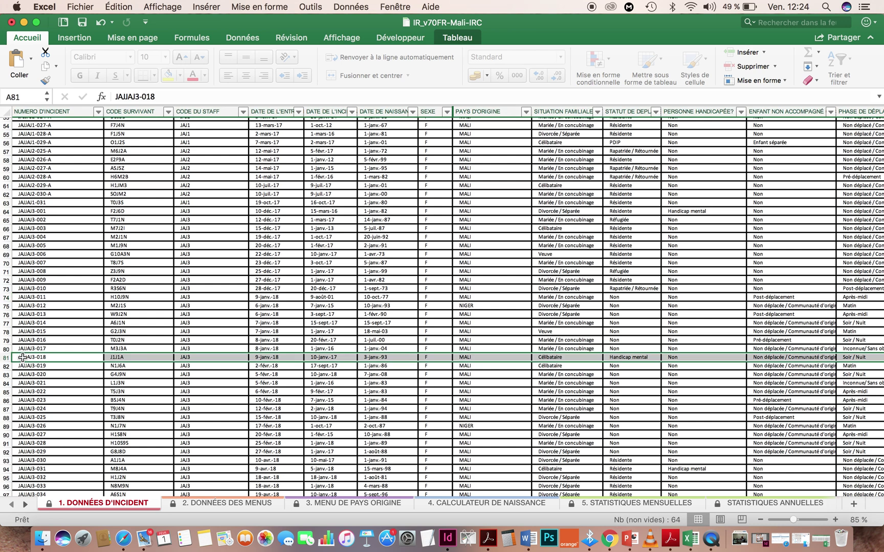
left_click(34, 382)
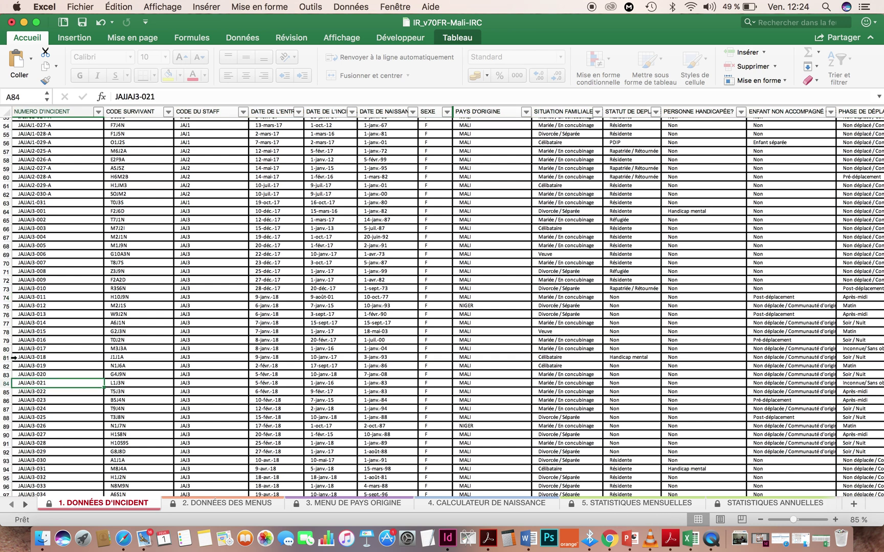
left_click(14, 357)
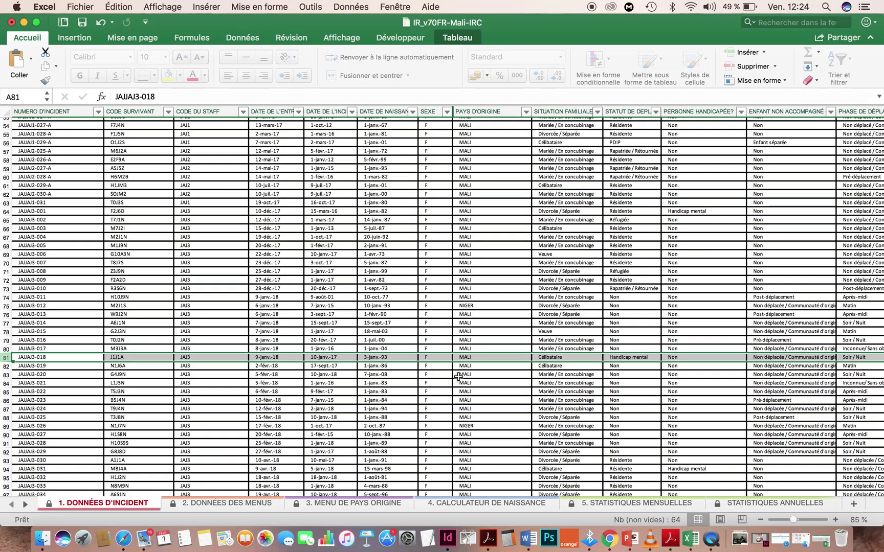
scroll(404, 365, "right", 20)
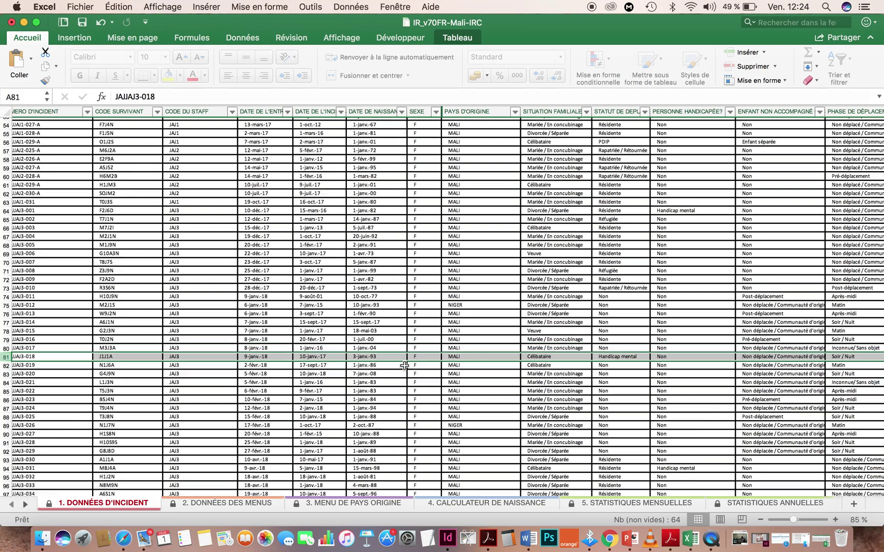
scroll(404, 365, "right", 20)
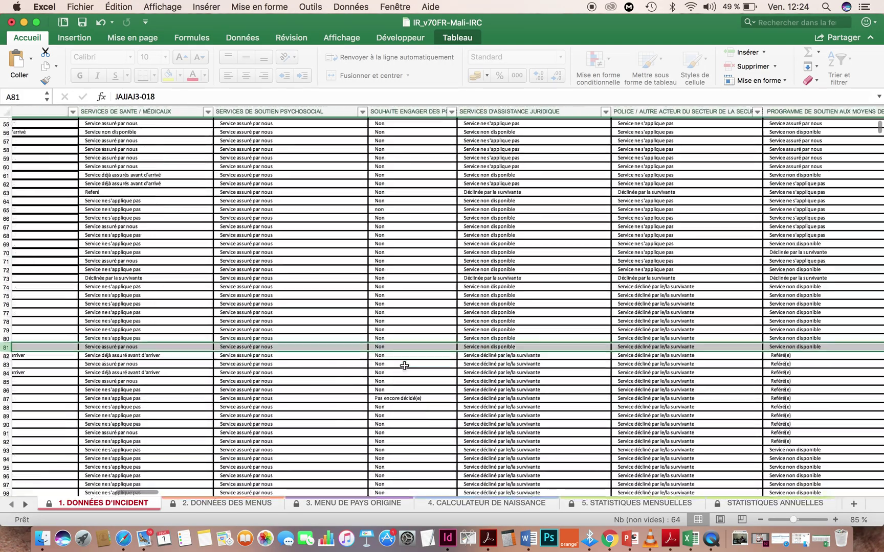
scroll(404, 365, "right", 10)
scroll(404, 365, "left", 20)
scroll(404, 366, "up", 15)
scroll(404, 366, "right", 1)
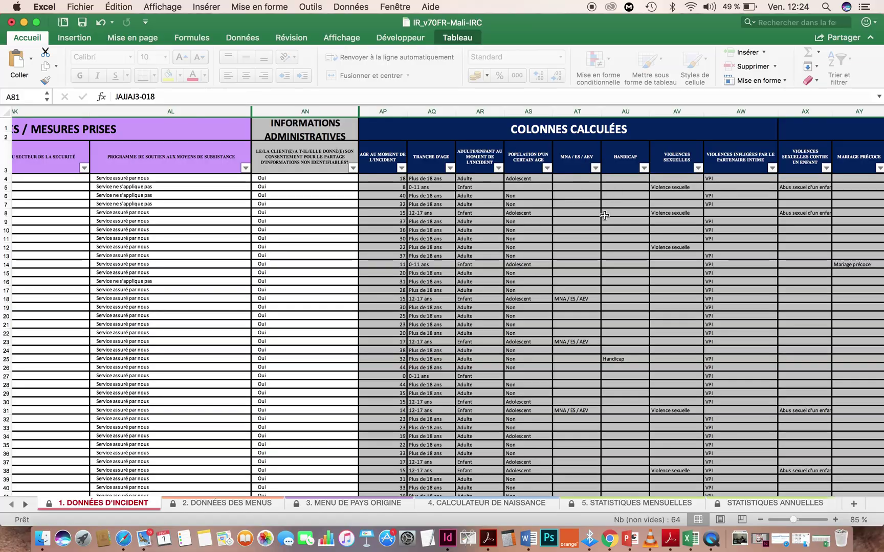
scroll(548, 300, "left", 20)
scroll(548, 300, "down", 20)
scroll(548, 300, "left", 3)
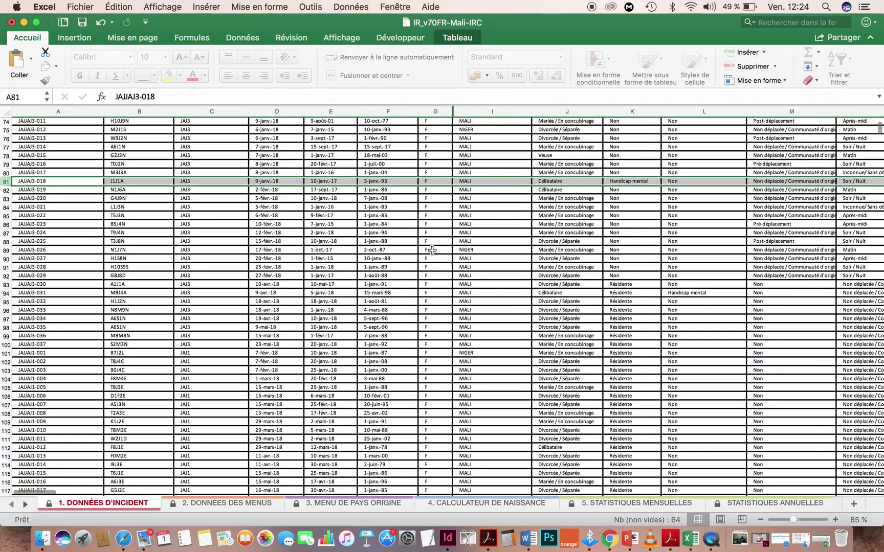
- Select the incident records in rows 81 to 125, from the incident number to the consent column, and copy them
left_click(122, 226)
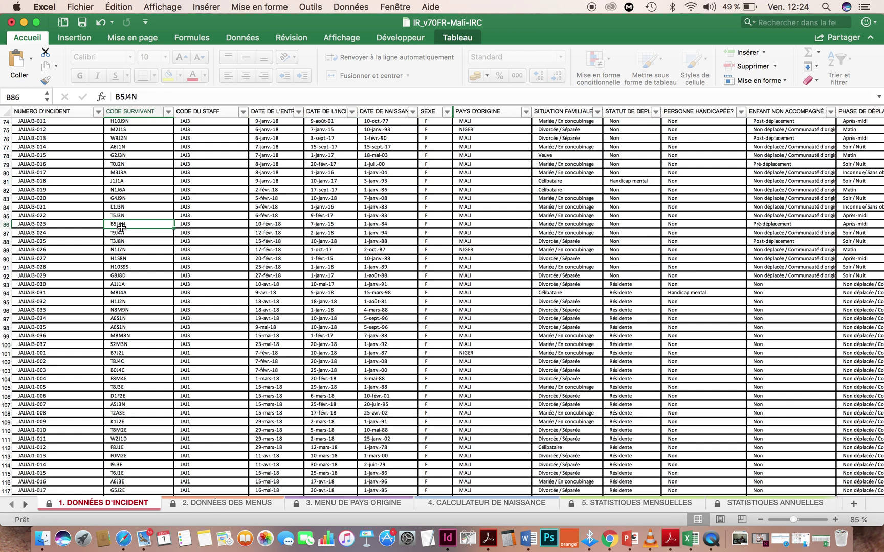
left_click(56, 180)
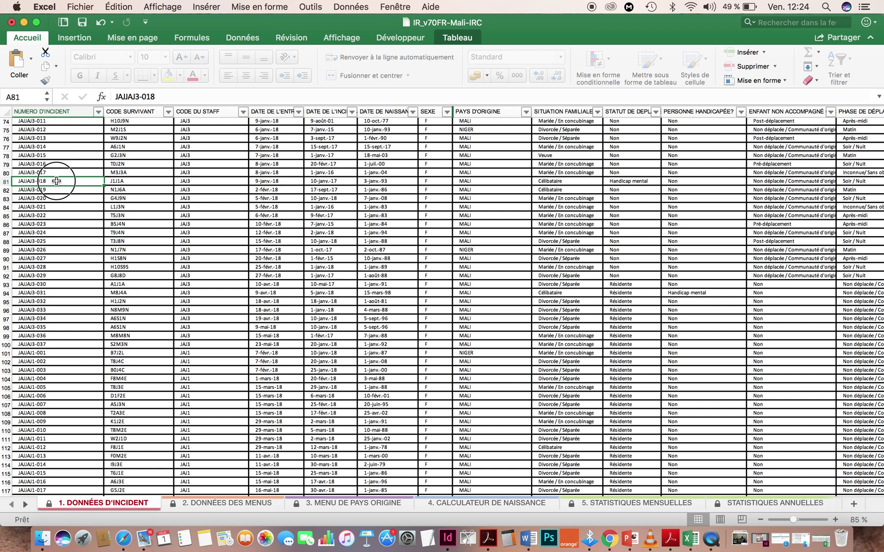
left_click_drag(56, 180, 275, 458)
scroll(275, 458, "left", 10)
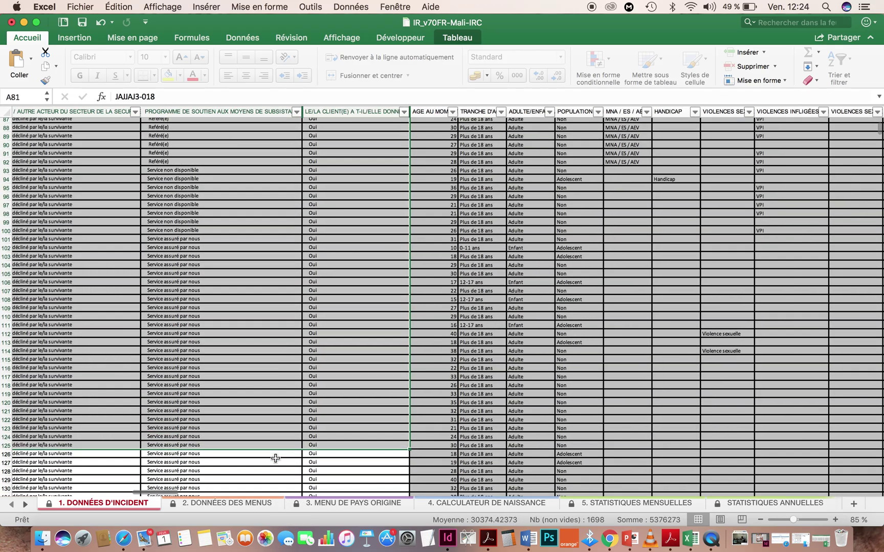
scroll(276, 458, "left", 10)
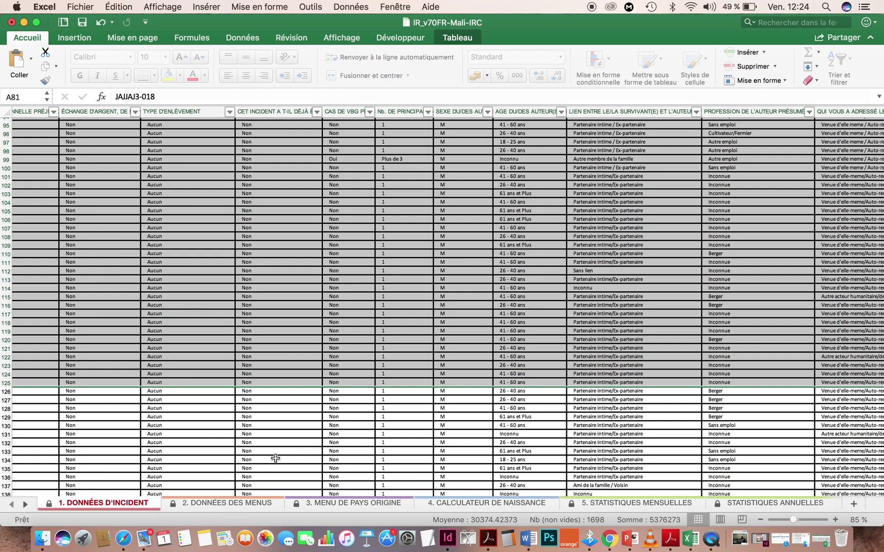
key("super+c")
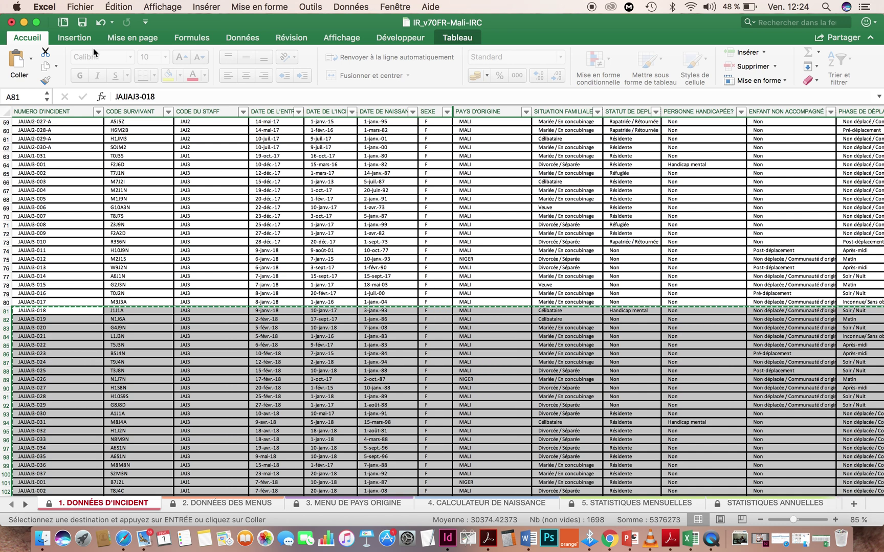
- Create a new blank workbook, enlarge its window to full screen and paste the copied incident records at cell A1
left_click(79, 6)
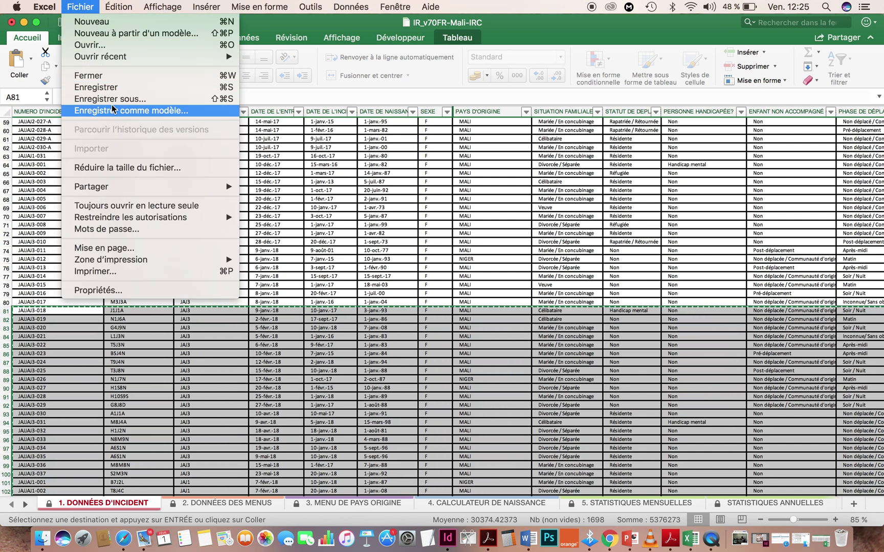
left_click(95, 21)
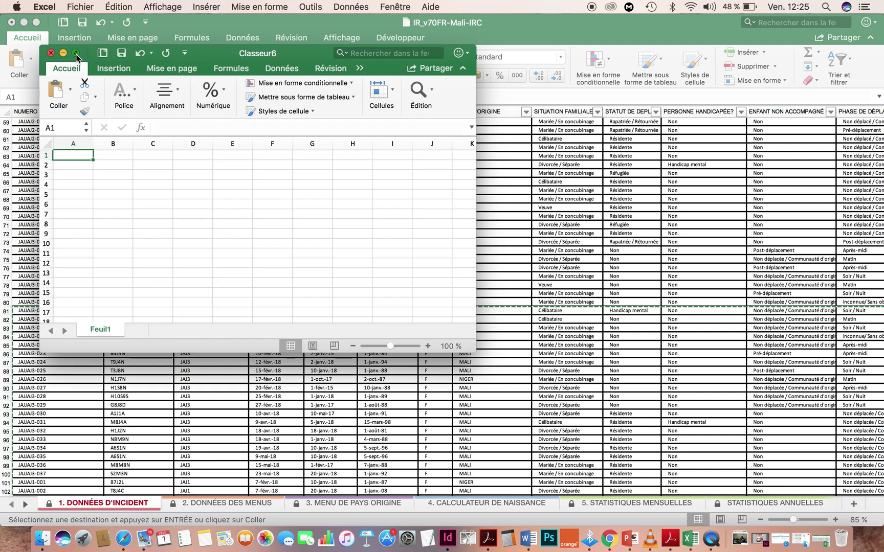
left_click(76, 53)
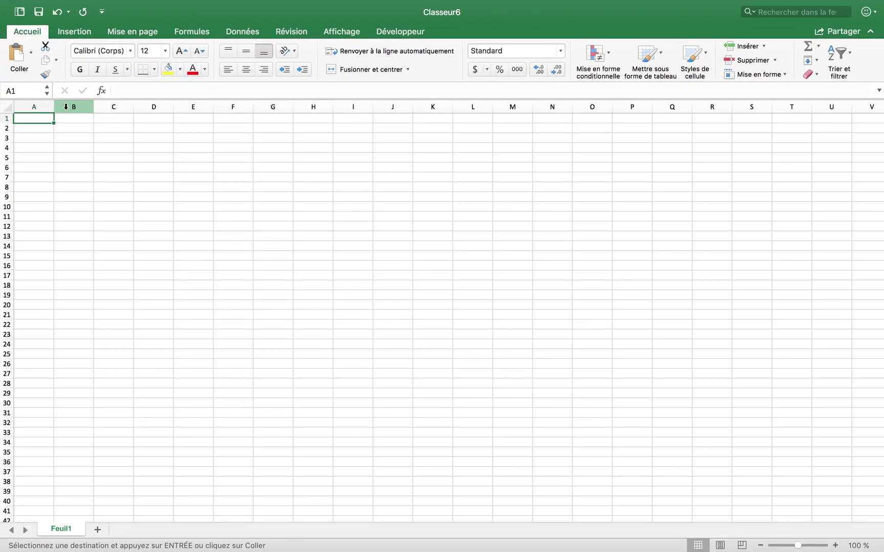
left_click(18, 53)
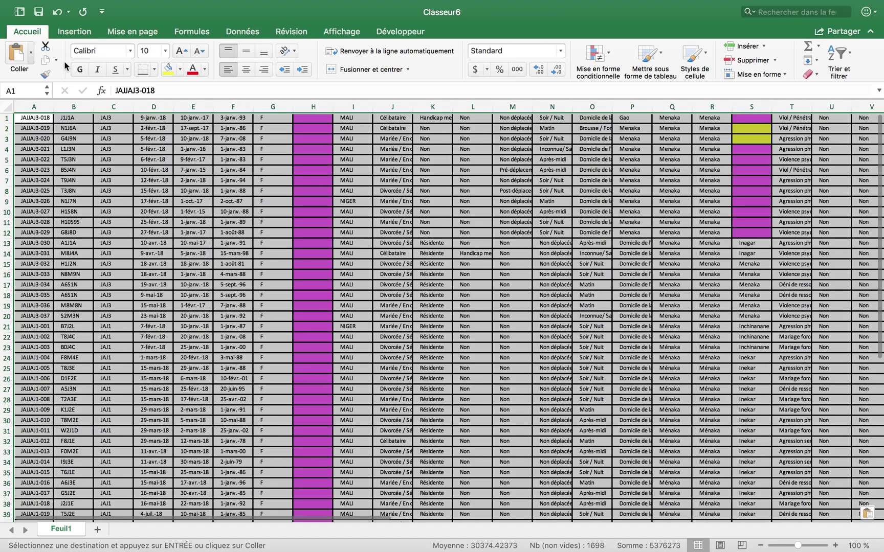
scroll(342, 254, "right", 5)
scroll(343, 253, "left", 5)
scroll(443, 205, "right", 2)
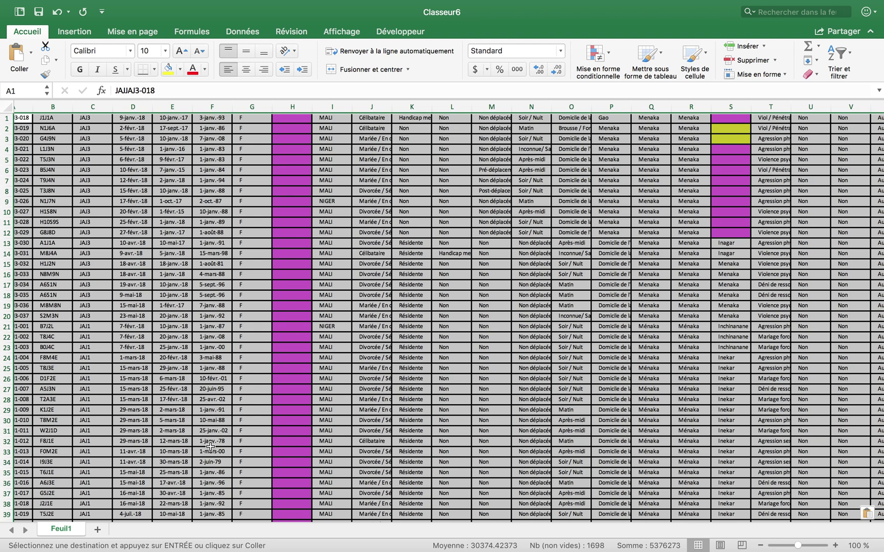
mouse_move(506, 551)
mouse_move(761, 549)
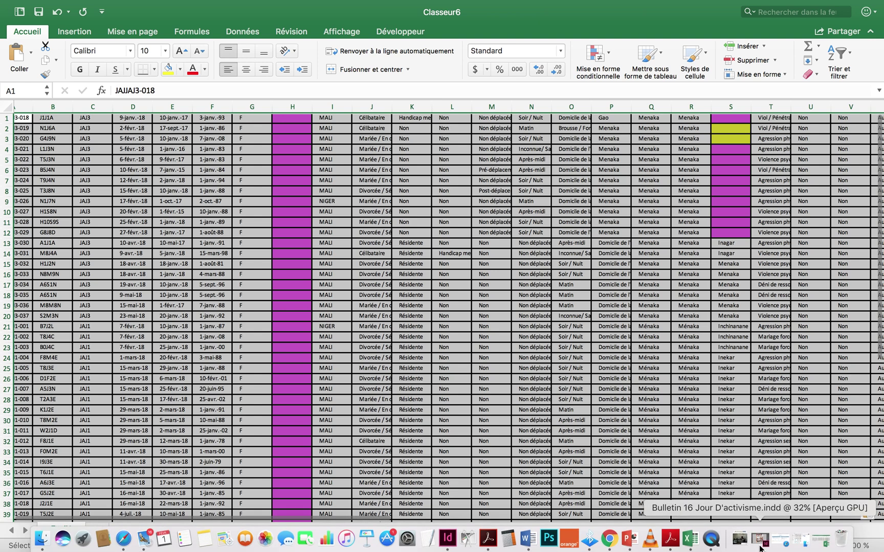
right_click(711, 538)
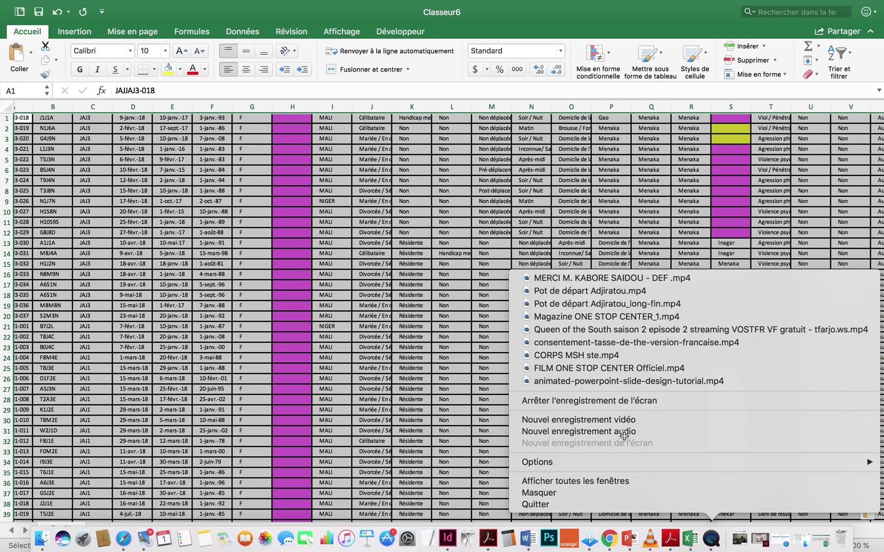